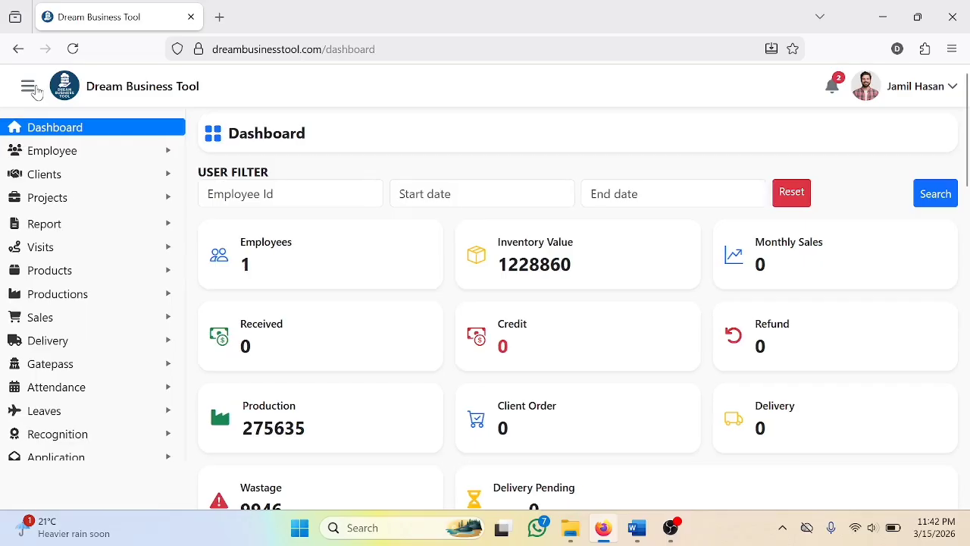
Open the form for creating a new project
left_click(34, 89)
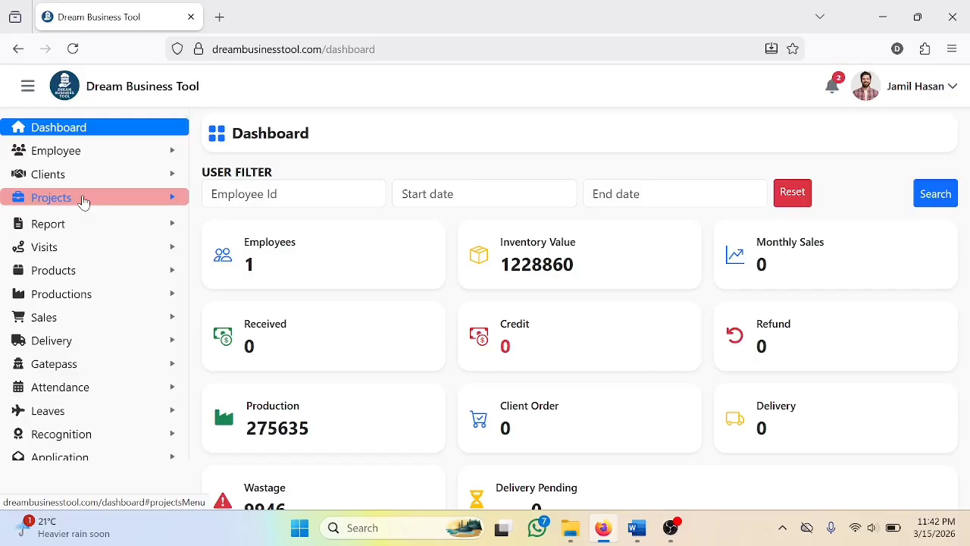
left_click(84, 200)
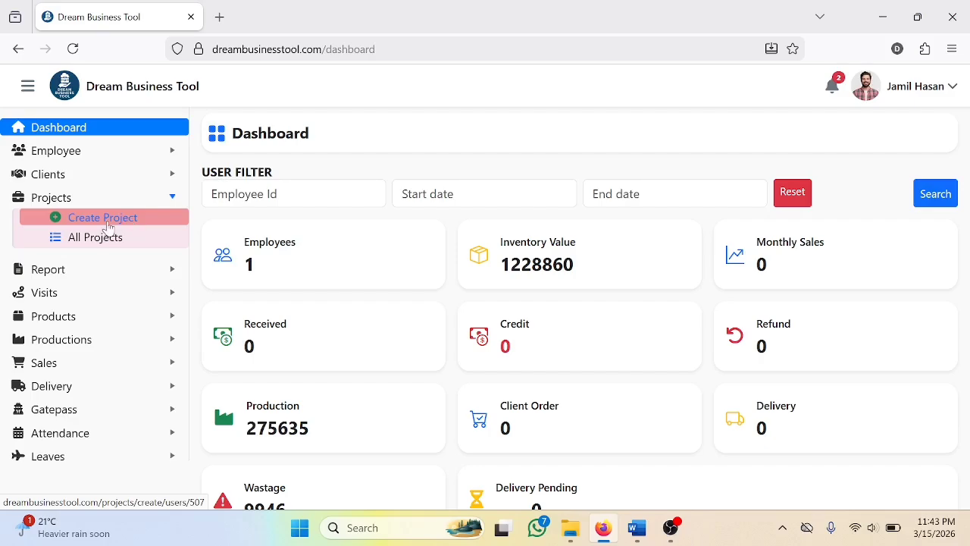
left_click(108, 226)
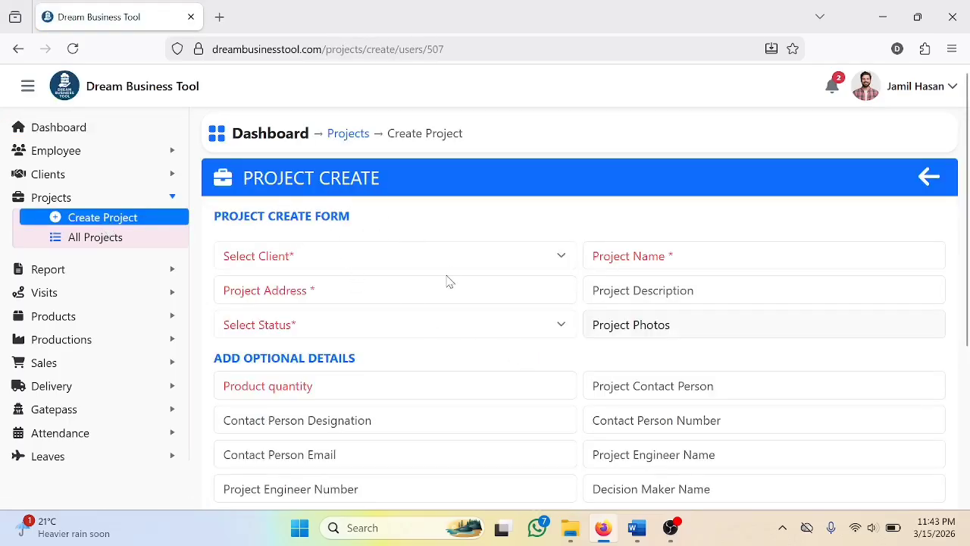
Examine the main fields and the optional details of the project creation form
scroll(517, 344, "down", 2)
scroll(475, 376, "down", 1)
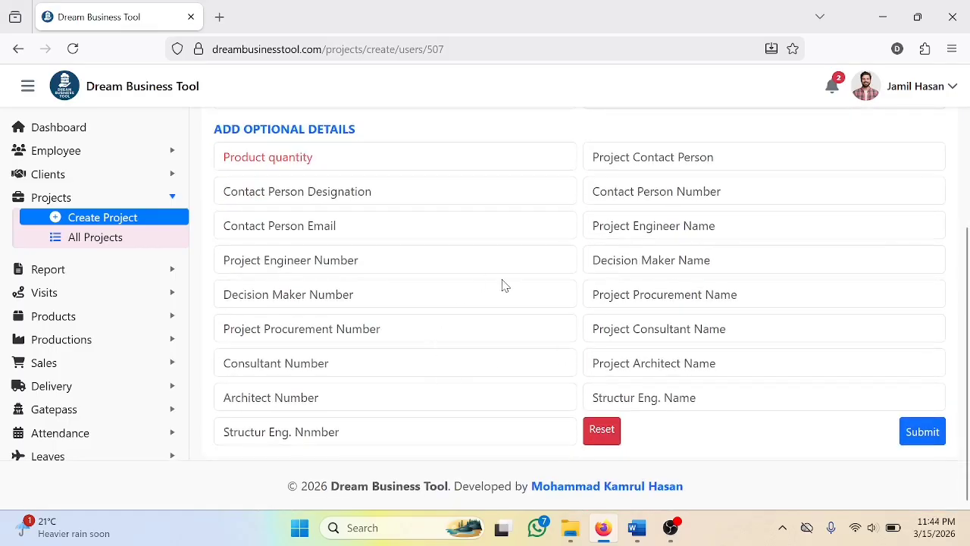
scroll(491, 291, "up", 3)
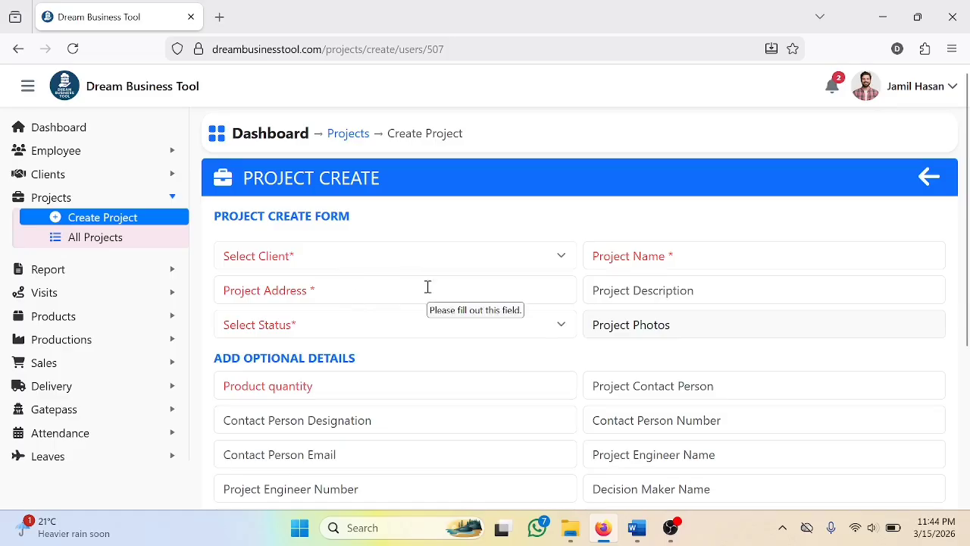
scroll(448, 298, "down", 3)
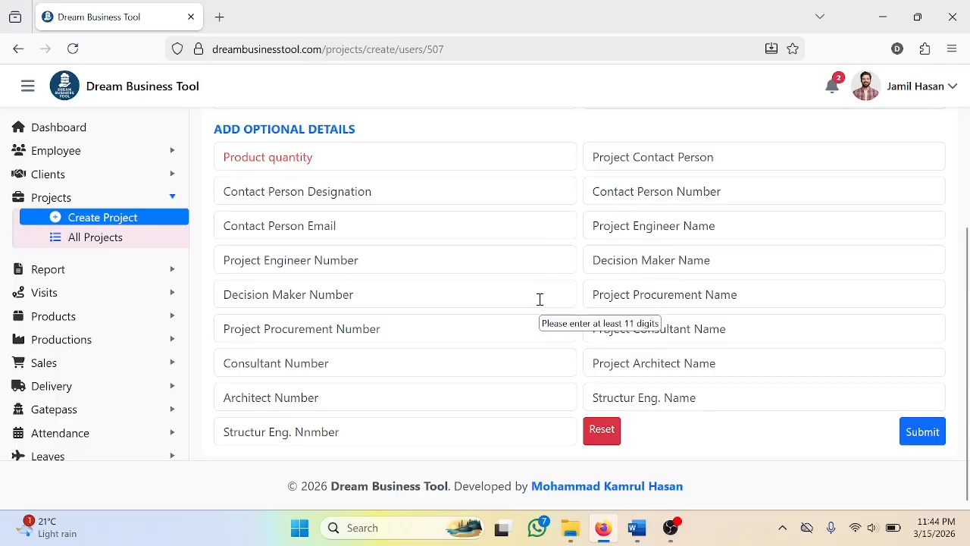
scroll(216, 217, "up", 3)
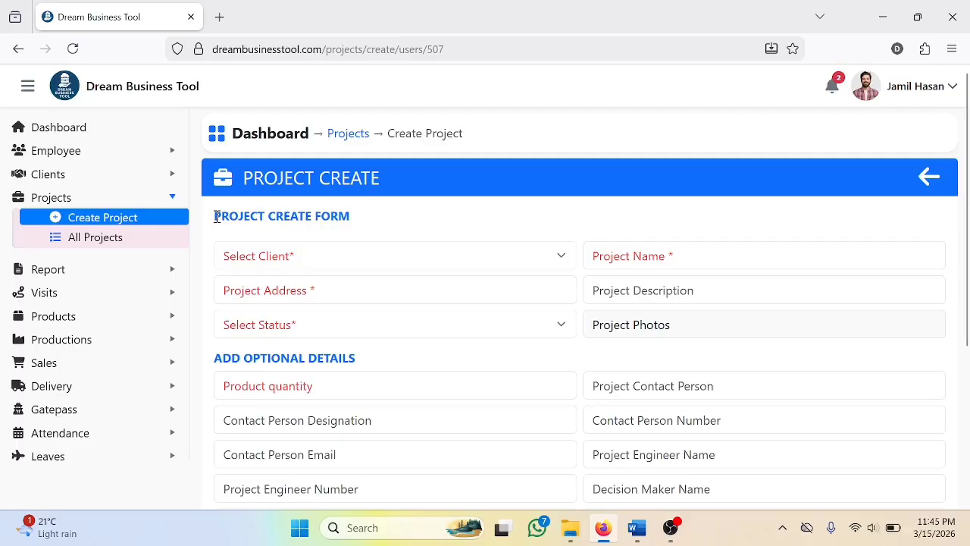
left_click_drag(216, 217, 361, 218)
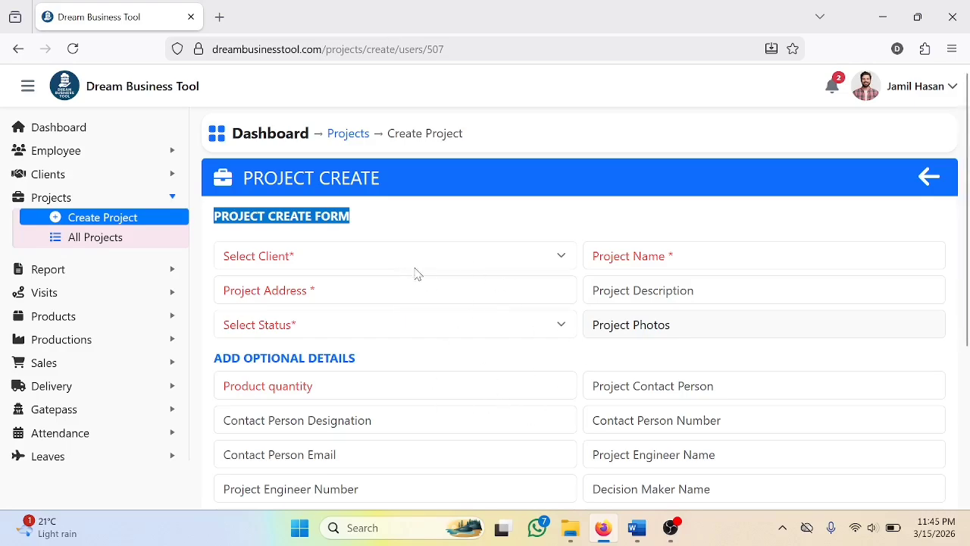
left_click(217, 217)
left_click_drag(221, 219, 346, 208)
Select Abc Company as the client and name the project Sopno Monjil
left_click(323, 261)
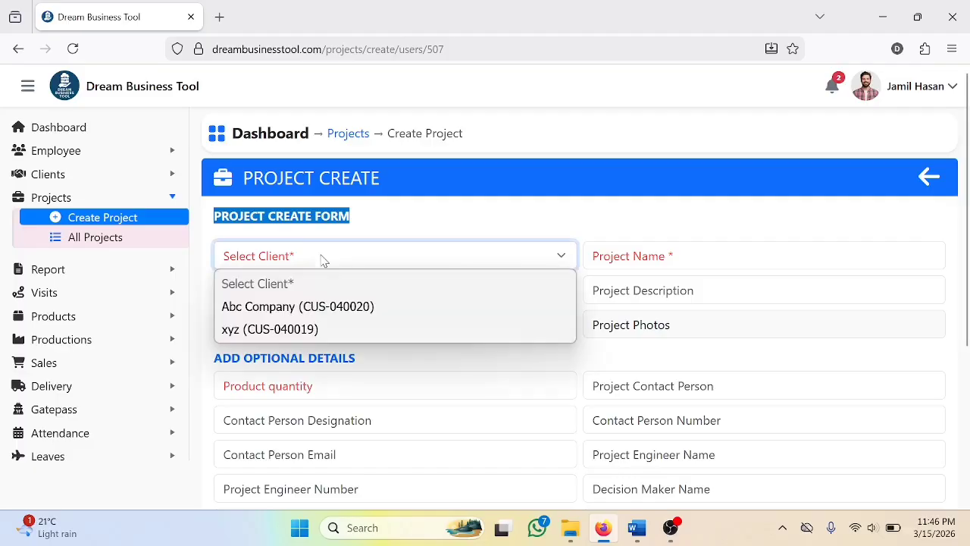
left_click(321, 313)
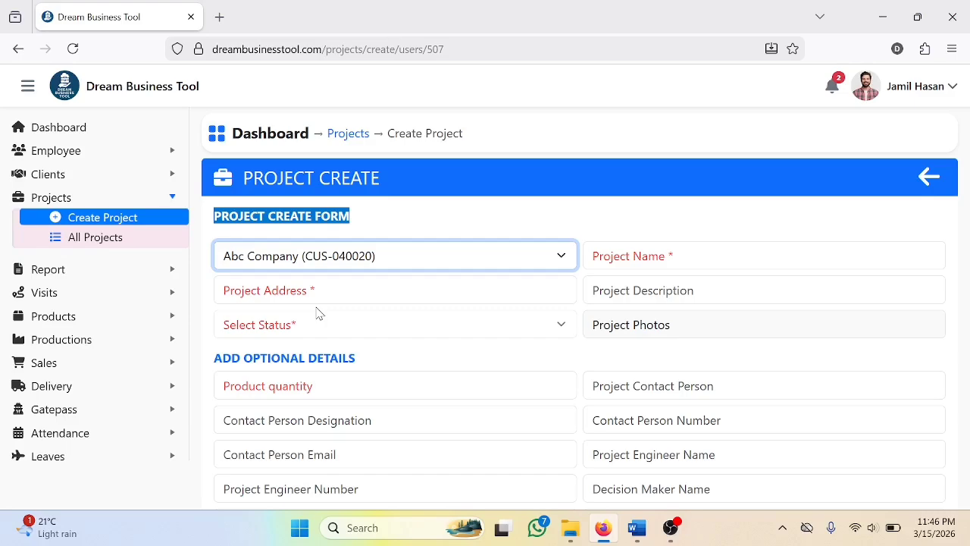
left_click(626, 254)
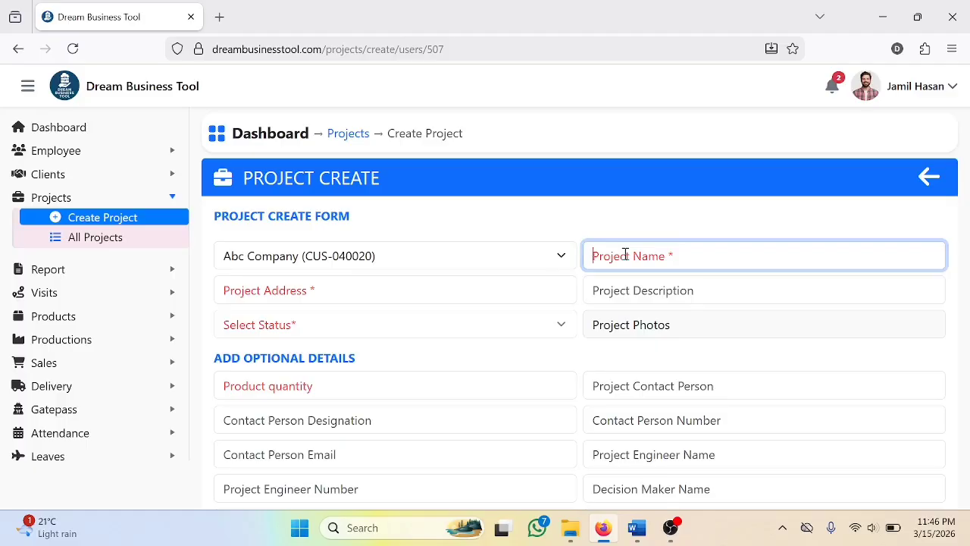
type("Sopno Monjil")
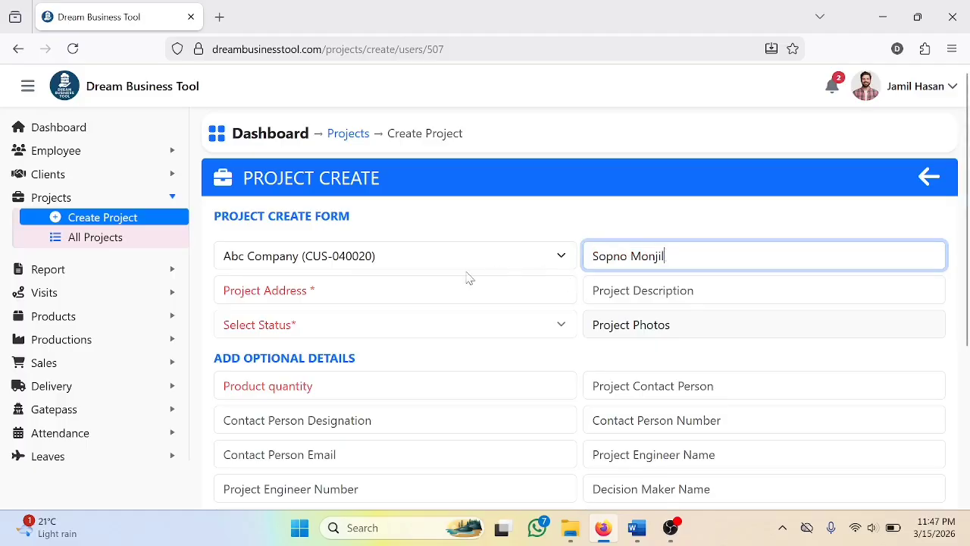
Enter the project address and the description "This is a large project of abc company."
left_click(333, 289)
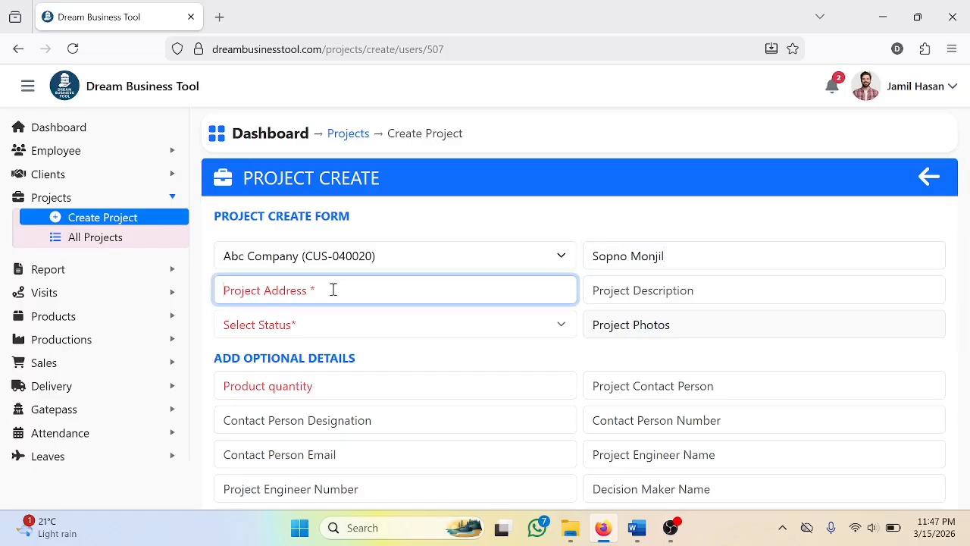
type("Mirpur 10, Dhaka")
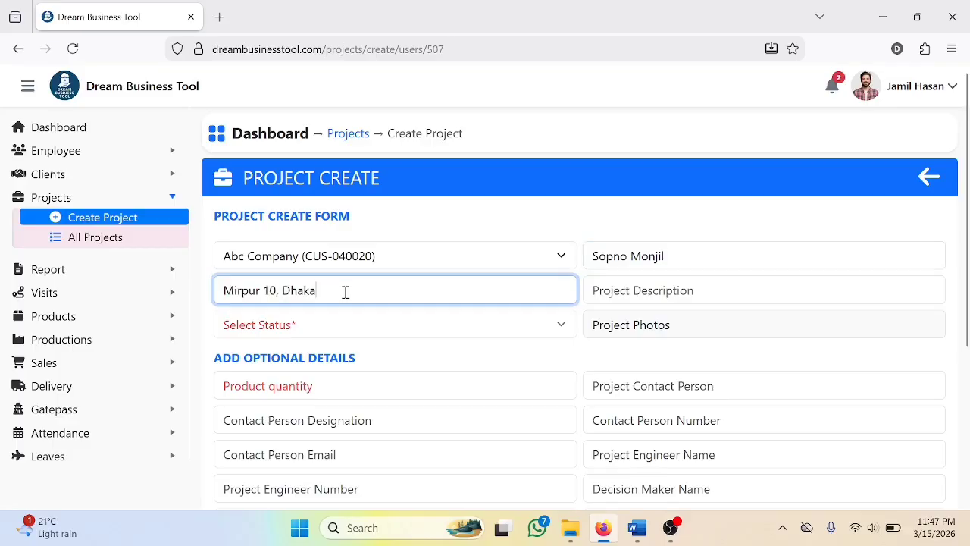
left_click(616, 295)
type("This is a large project of abc company.")
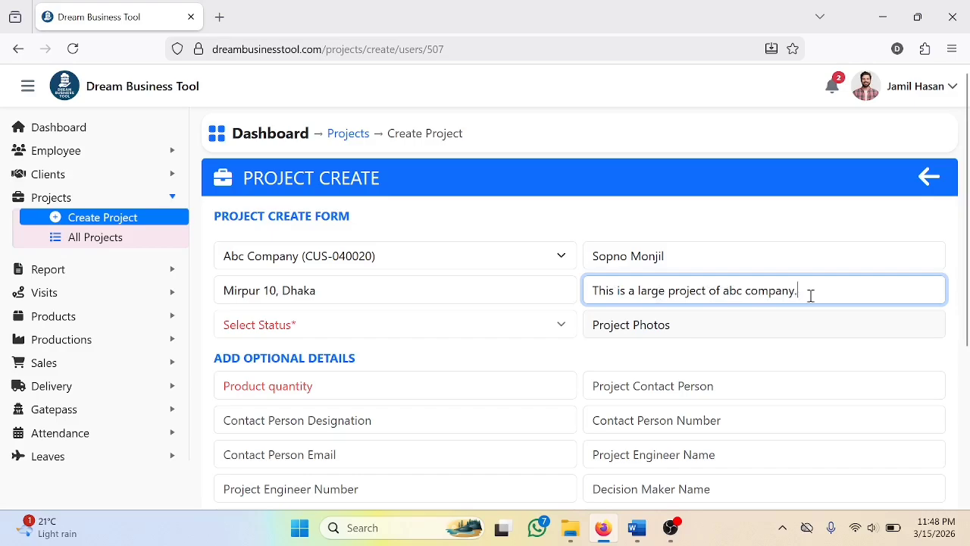
Set the project status to Comming and attach IMG-20230608-WA0008.jpg and IMG-20230608-WA0009.jpg from the Projects folder as project photos
left_click(491, 326)
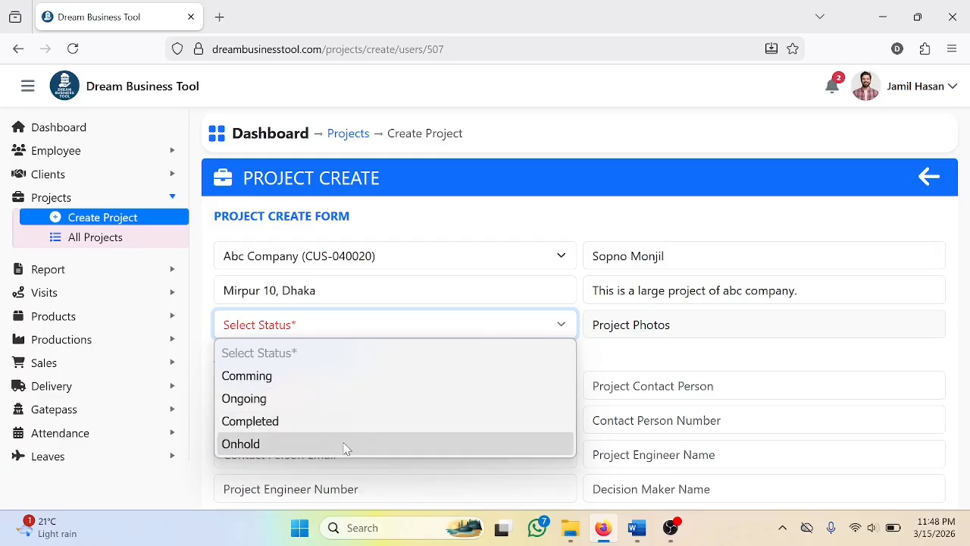
left_click(326, 379)
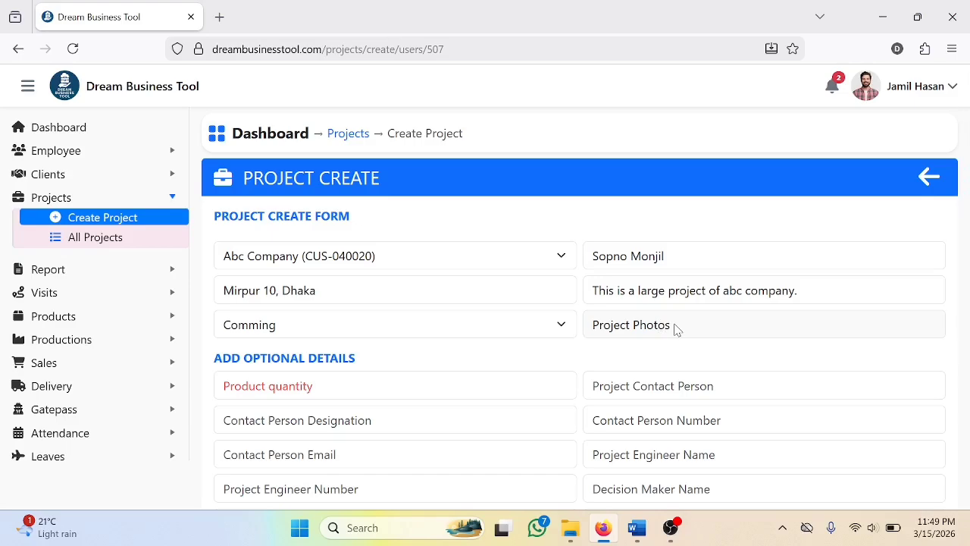
left_click(677, 329)
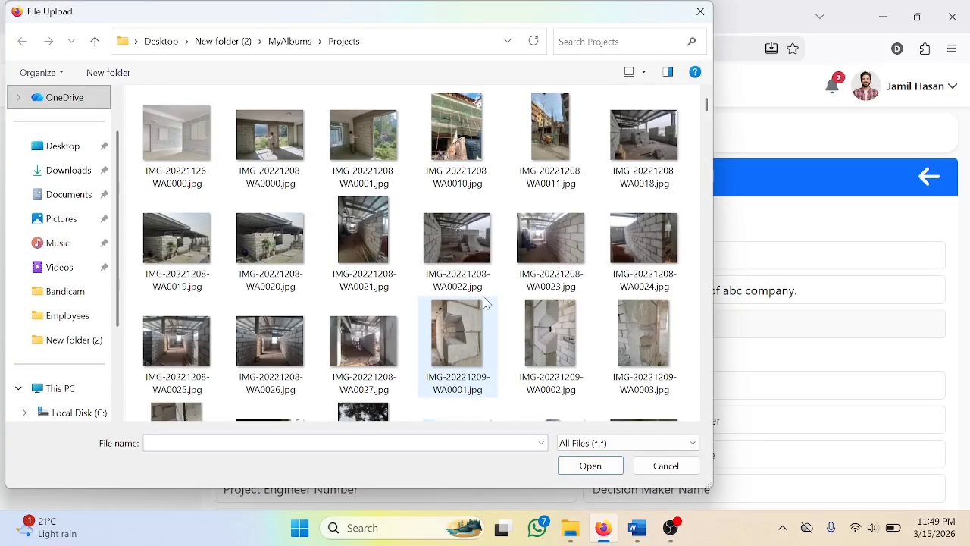
scroll(447, 303, "down", 5)
scroll(464, 302, "down", 4)
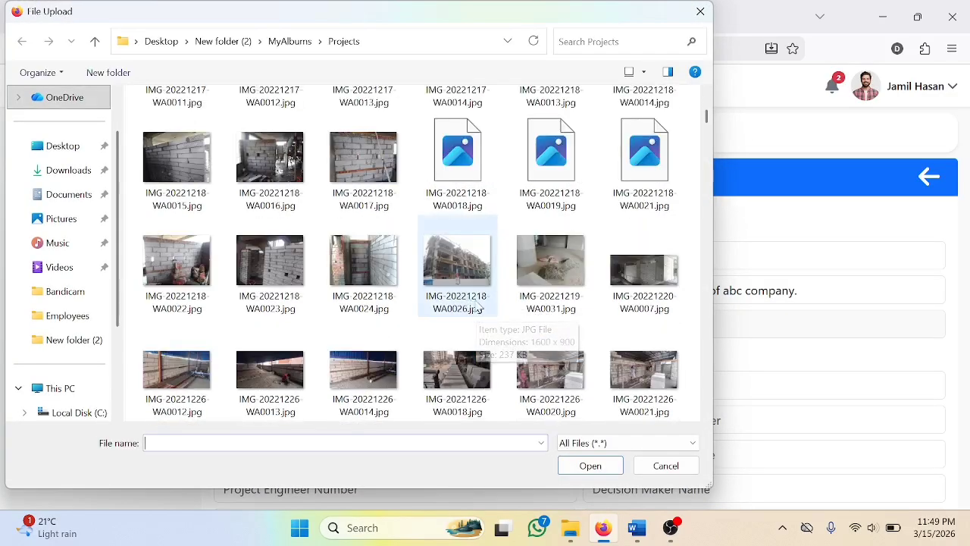
scroll(482, 305, "down", 10)
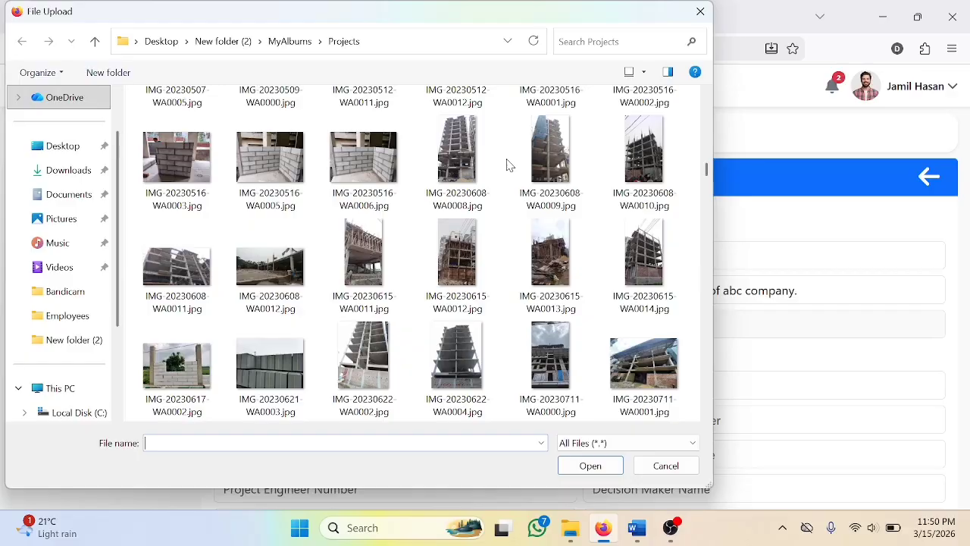
left_click(478, 169)
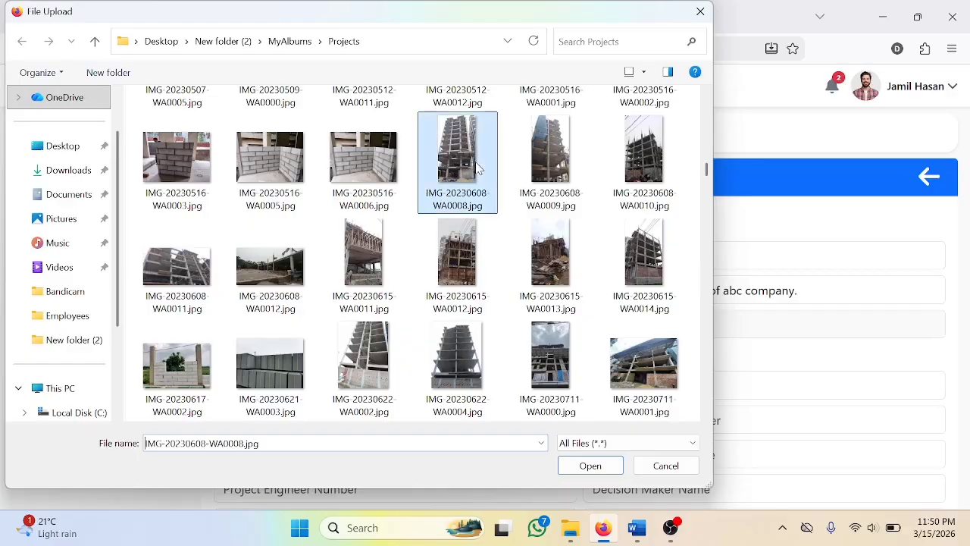
left_click(540, 160, "ctrl")
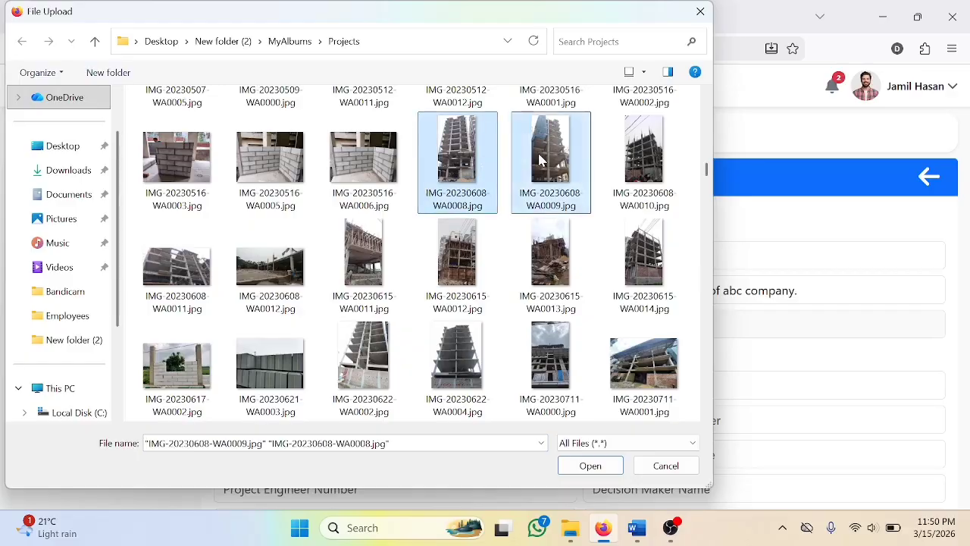
left_click(590, 465)
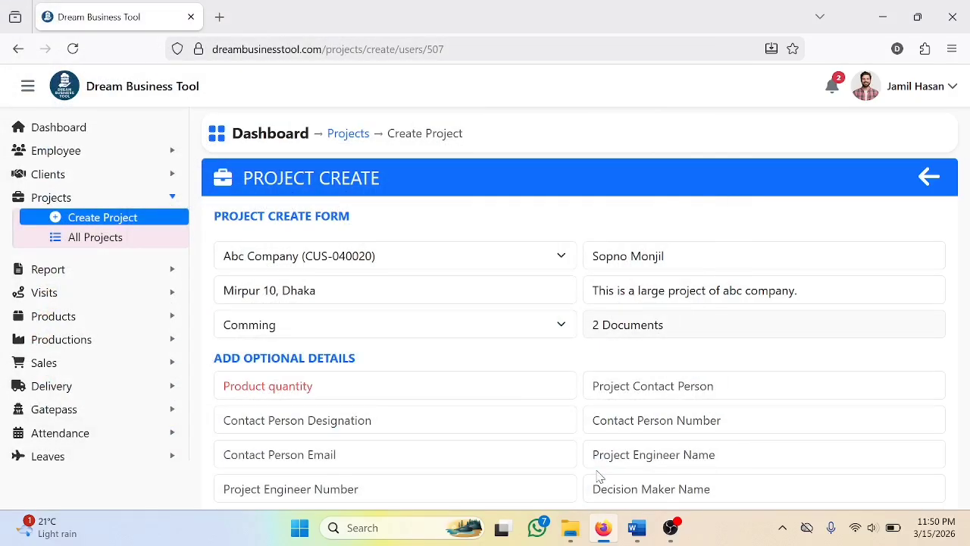
Set the product quantity to 30000 and fill in the project contact person's name
left_click(328, 385)
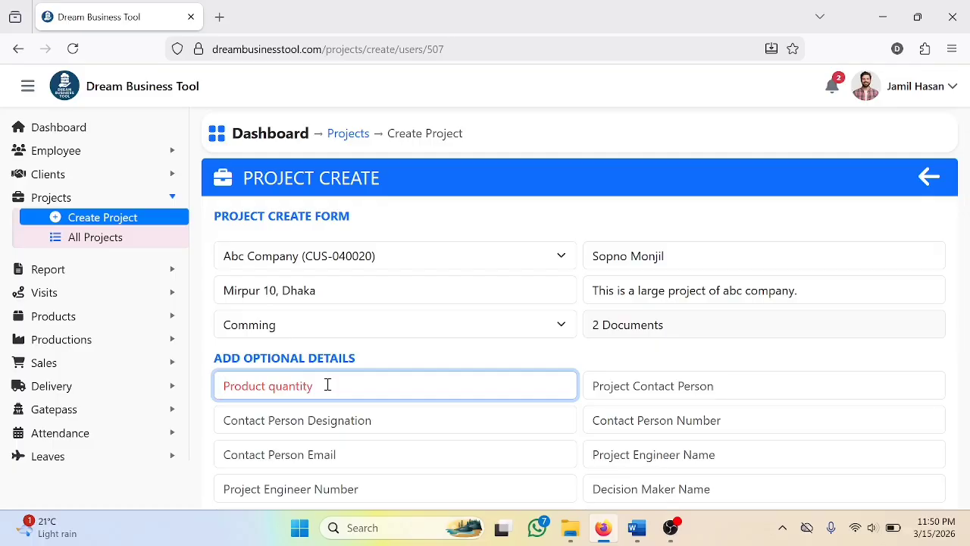
type("30000")
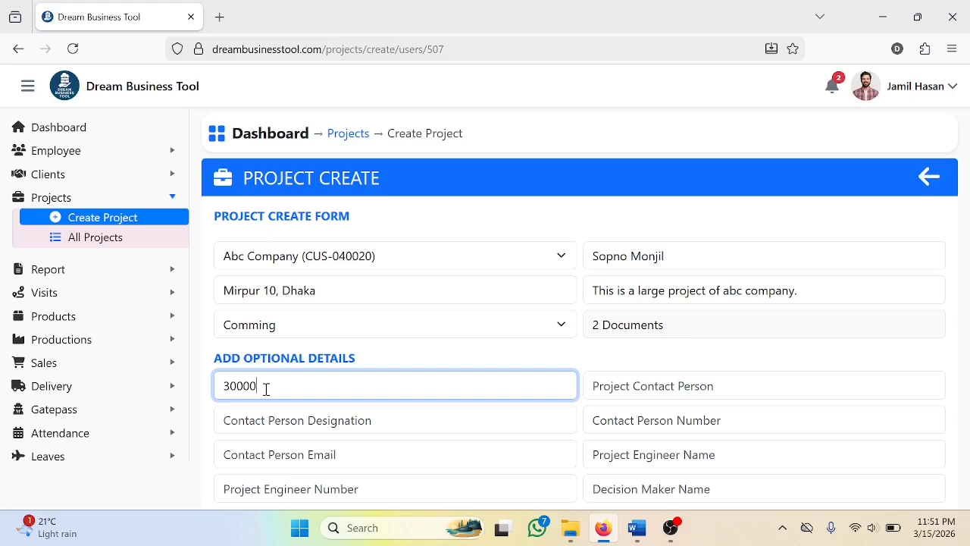
left_click(633, 386)
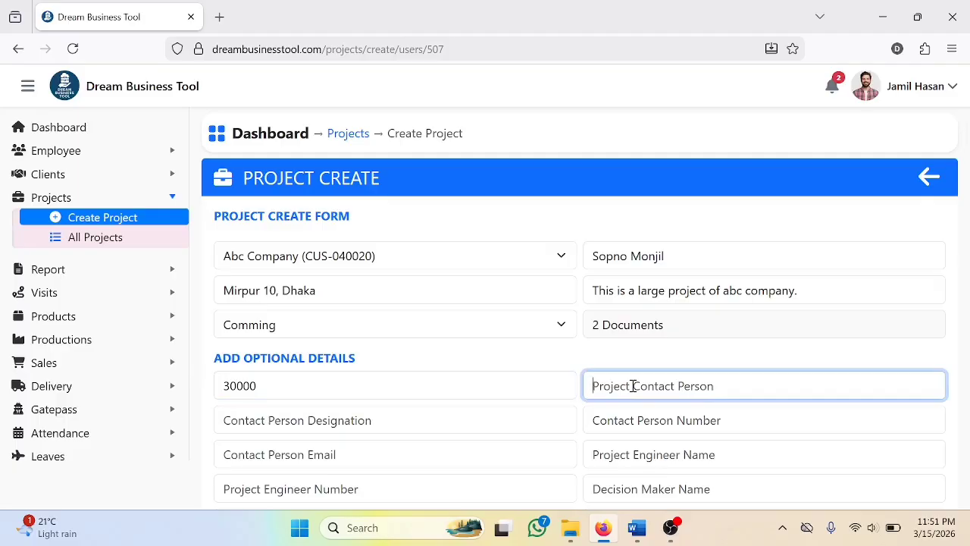
type("Eng. Rahim")
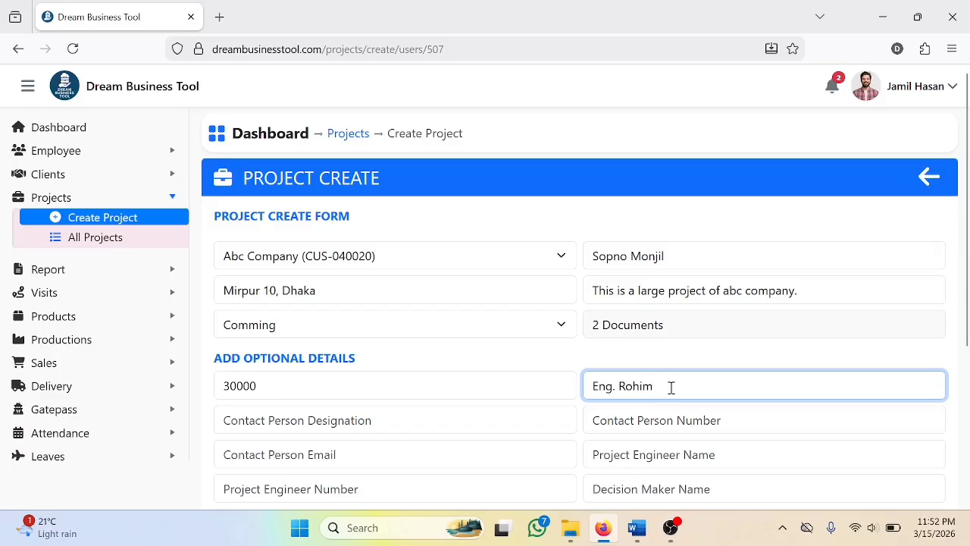
Set the contact person's designation to Site Engineer and fill in their phone number and e-mail
left_click(496, 420)
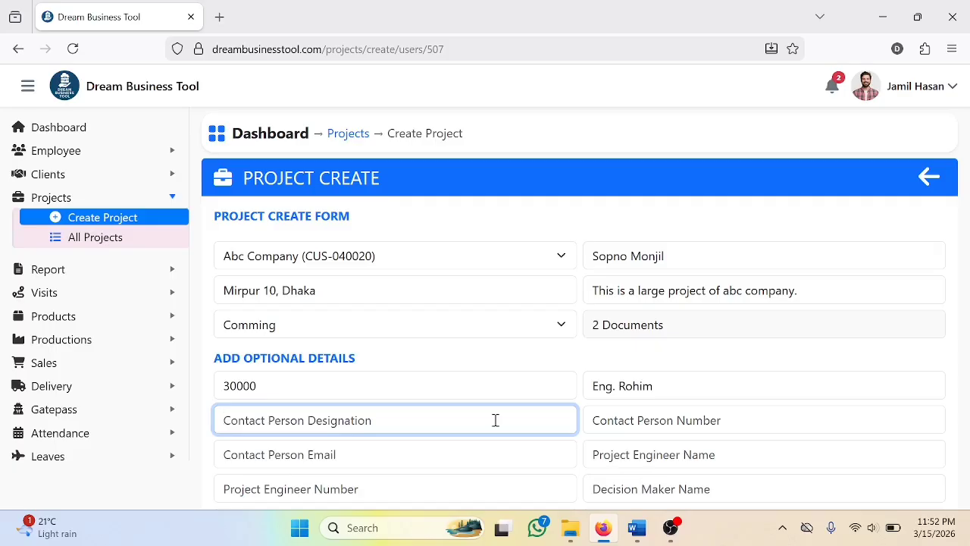
type("Site Engineer")
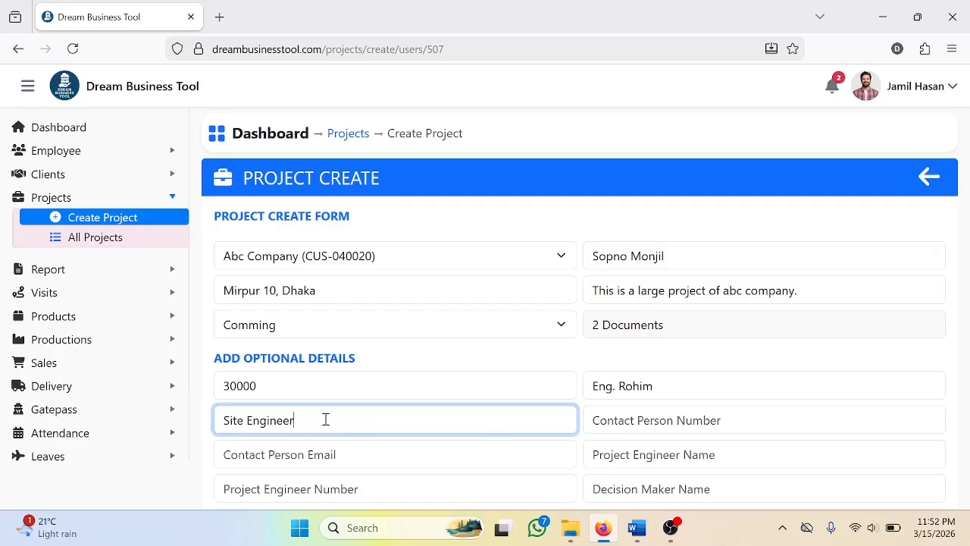
left_click(618, 422)
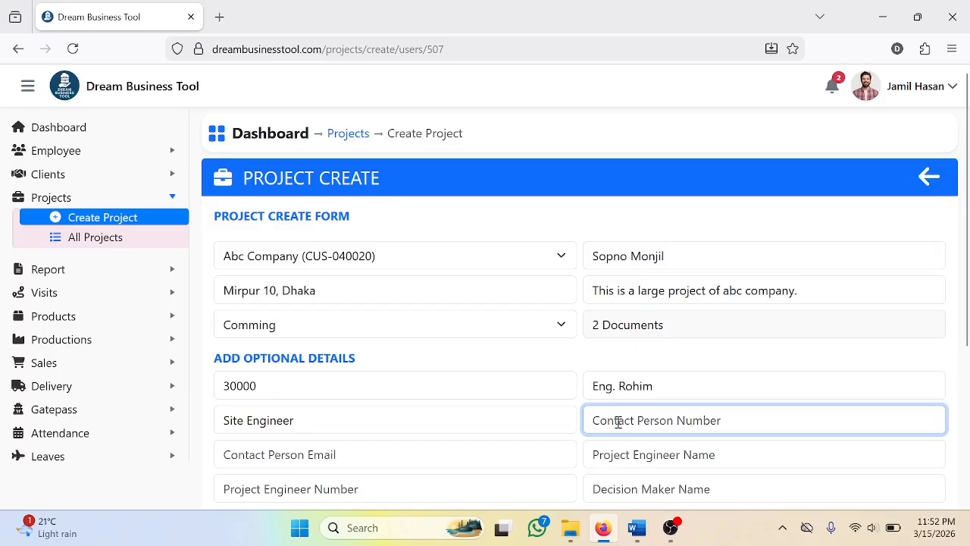
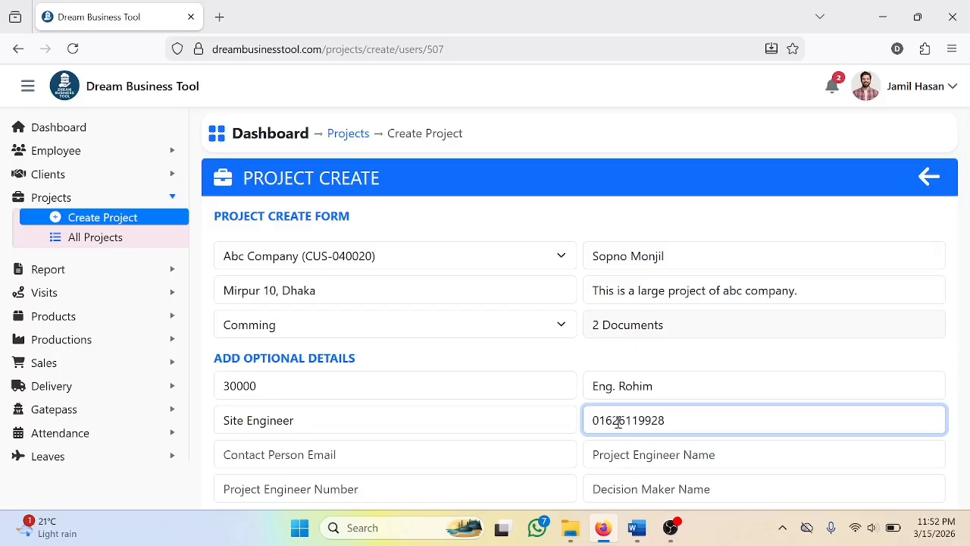
left_click(381, 455)
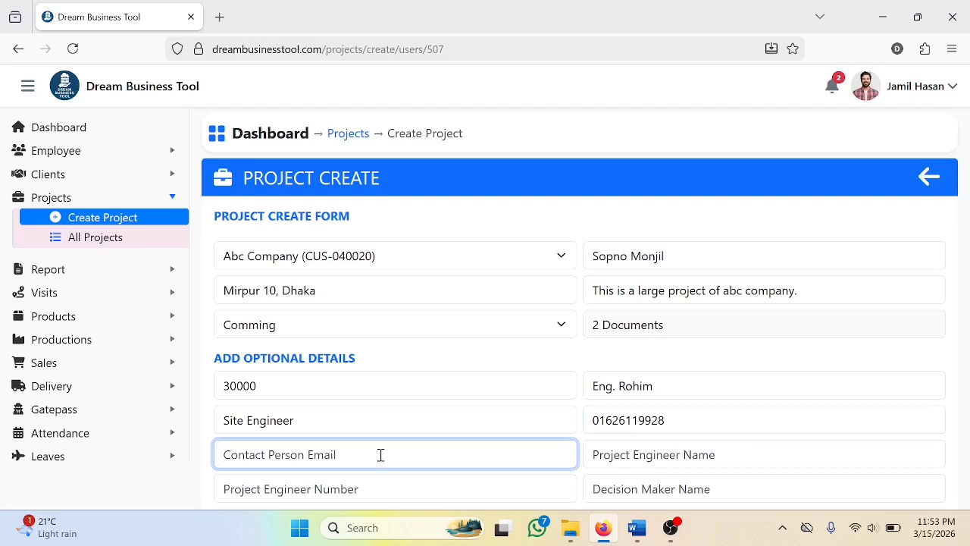
key("ctrl+v")
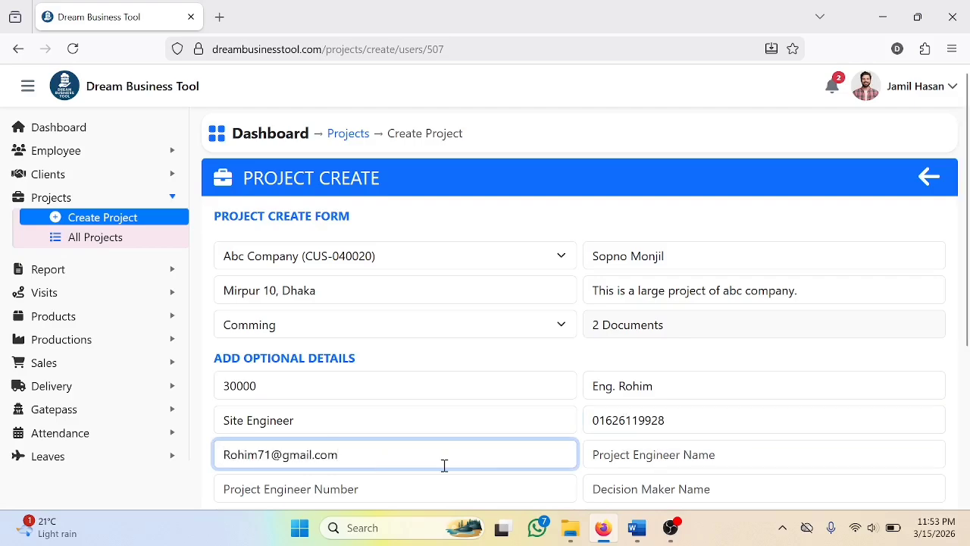
Fill in the project engineer's name in the optional details
left_click(658, 454)
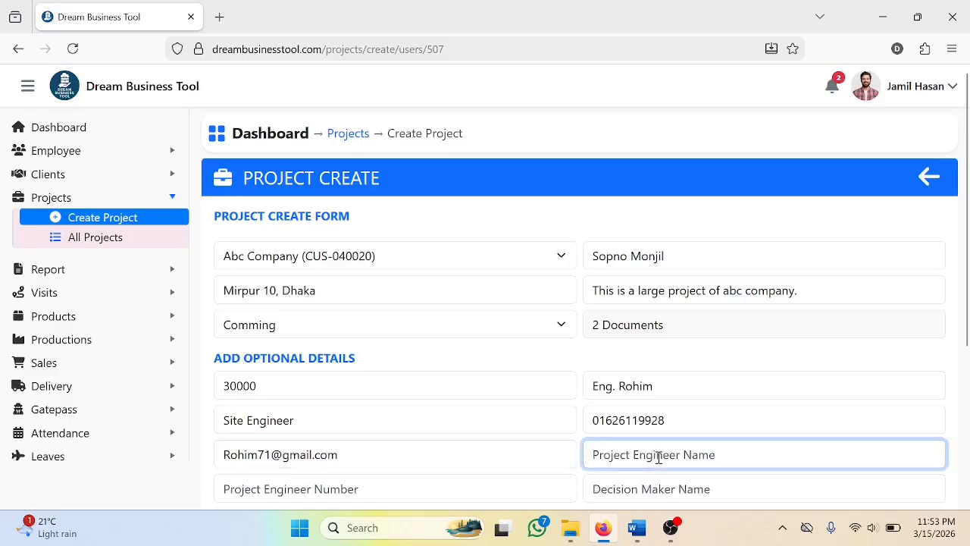
type("Eng. Korim")
scroll(684, 296, "down", 2)
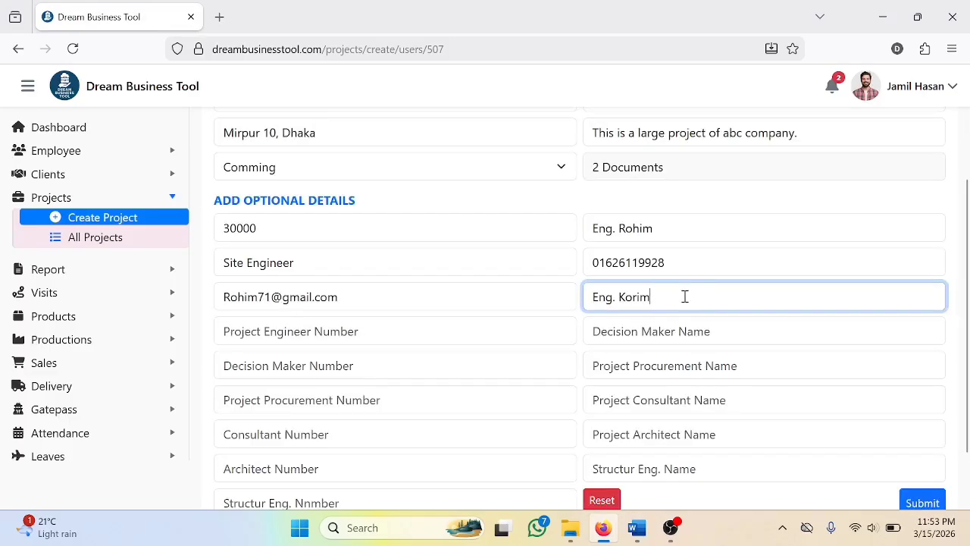
Fill in the project engineer's phone number and the decision maker's name and phone number in the optional details
left_click(425, 338)
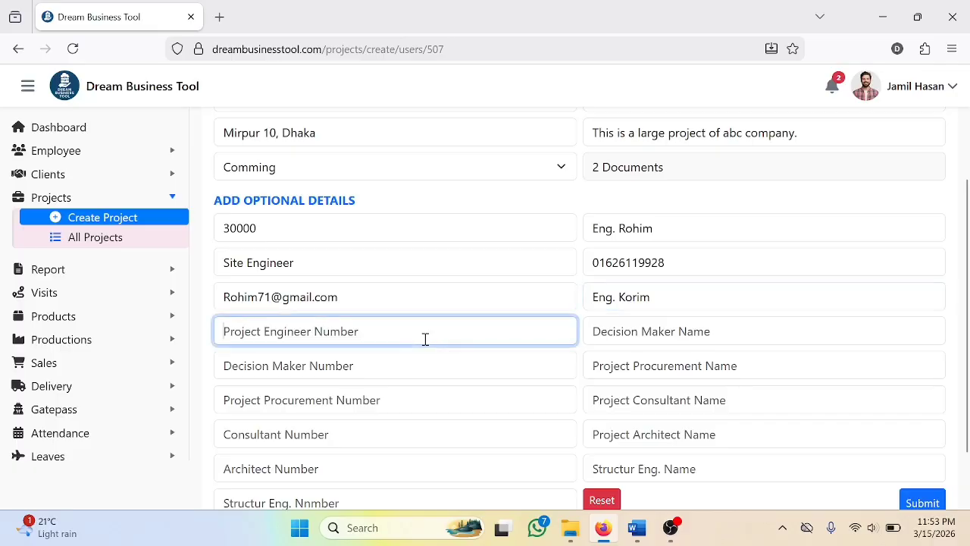
key("ctrl+v")
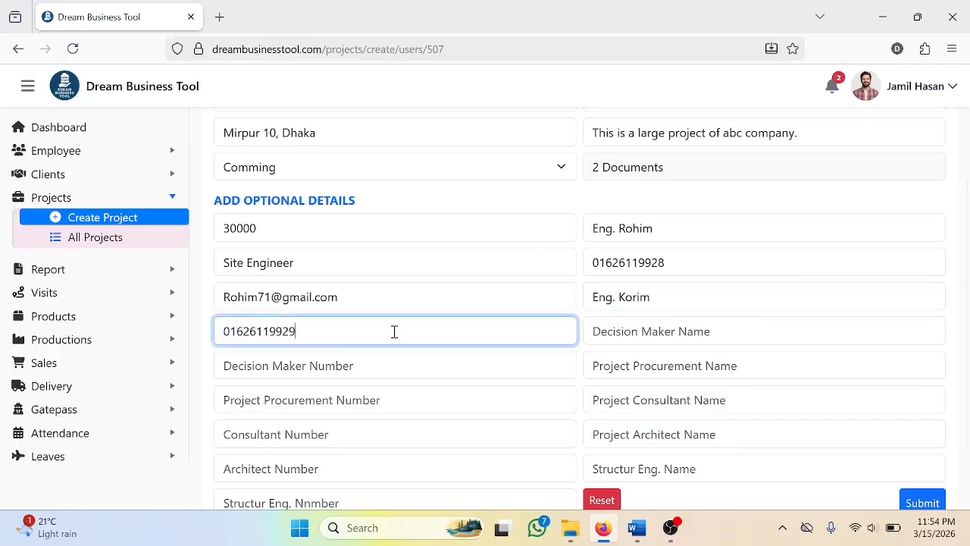
left_click(667, 331)
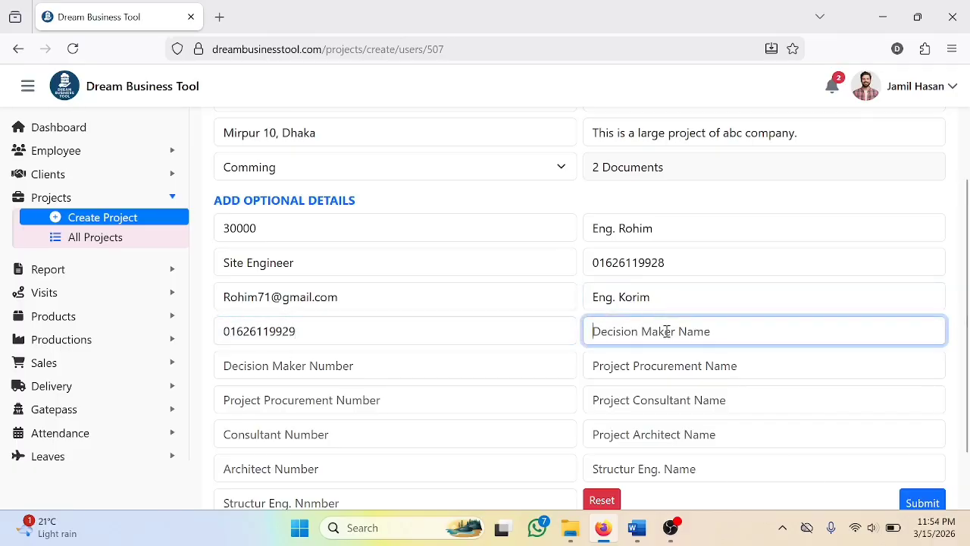
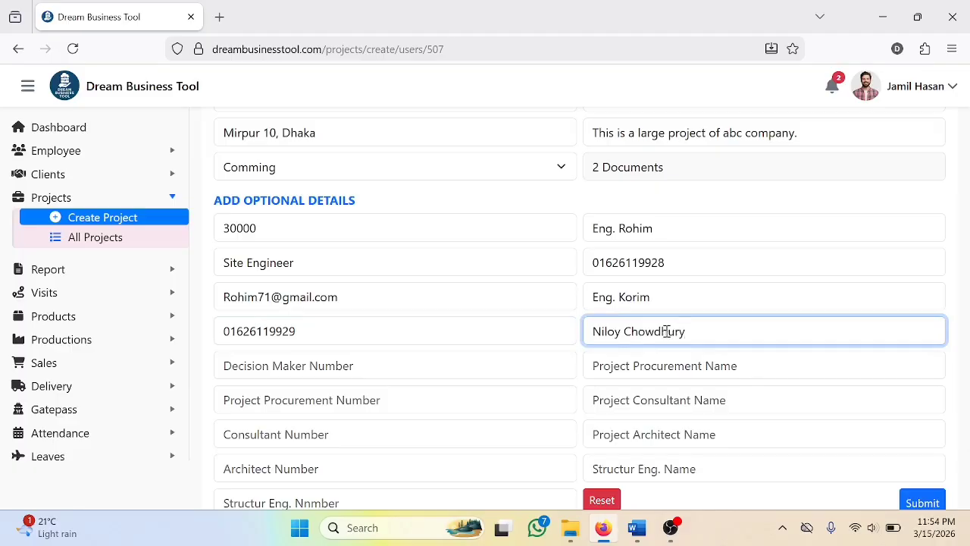
left_click(424, 369)
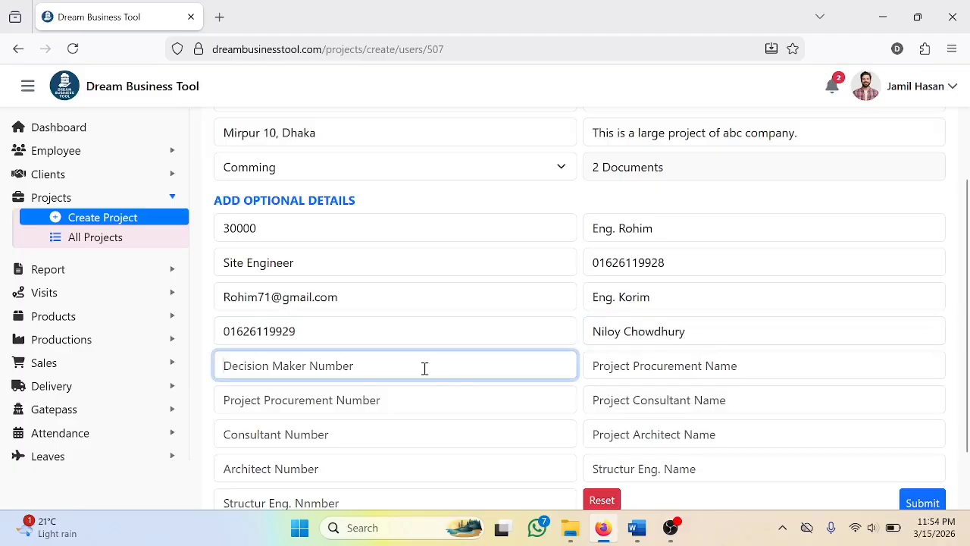
key("ctrl+v")
scroll(424, 368, "down", 2)
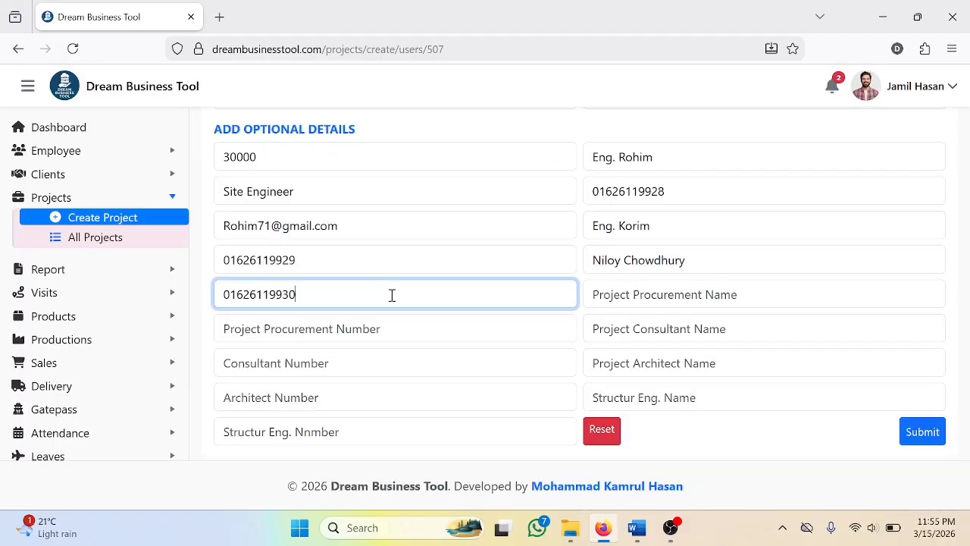
Fill in the names and phone numbers of the project procurement contact and the project consultant
left_click(637, 295)
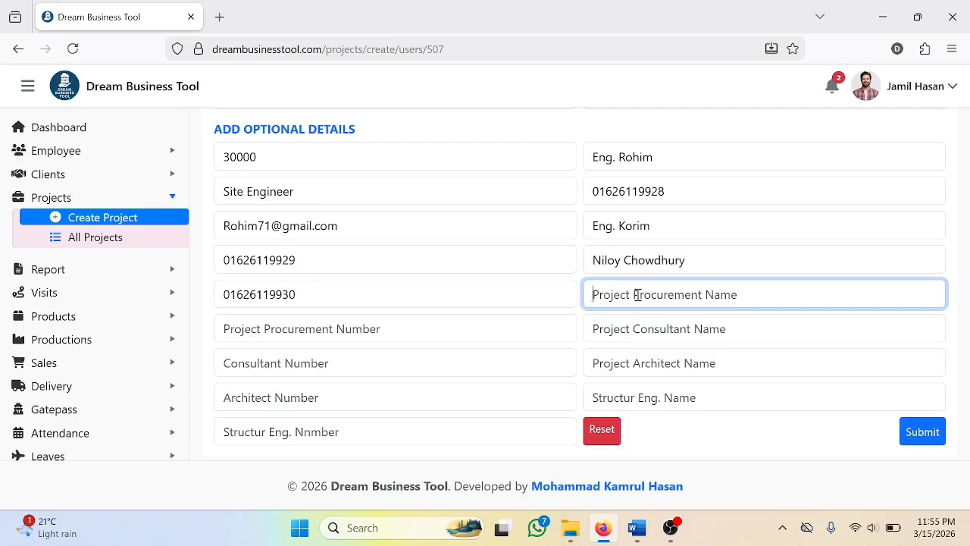
left_click(277, 330)
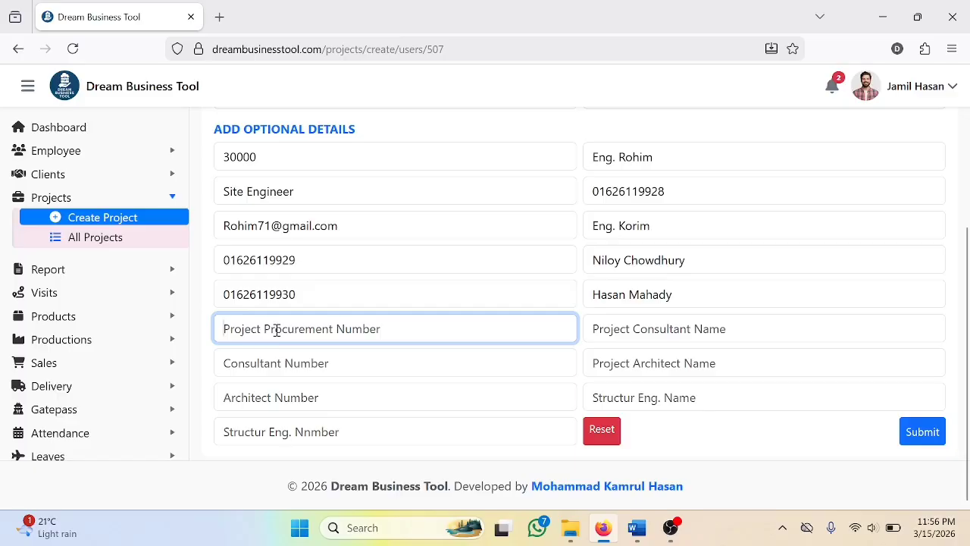
key("ctrl+v")
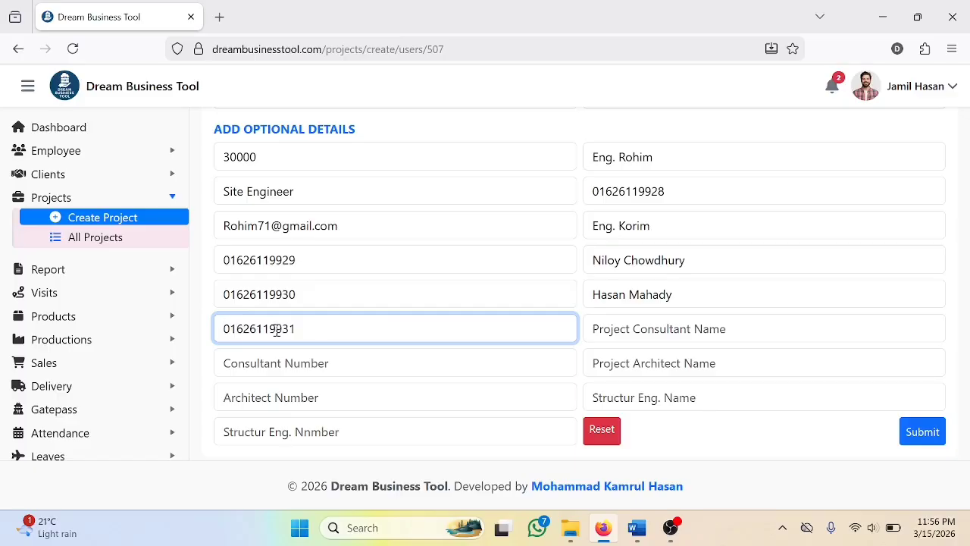
left_click(633, 328)
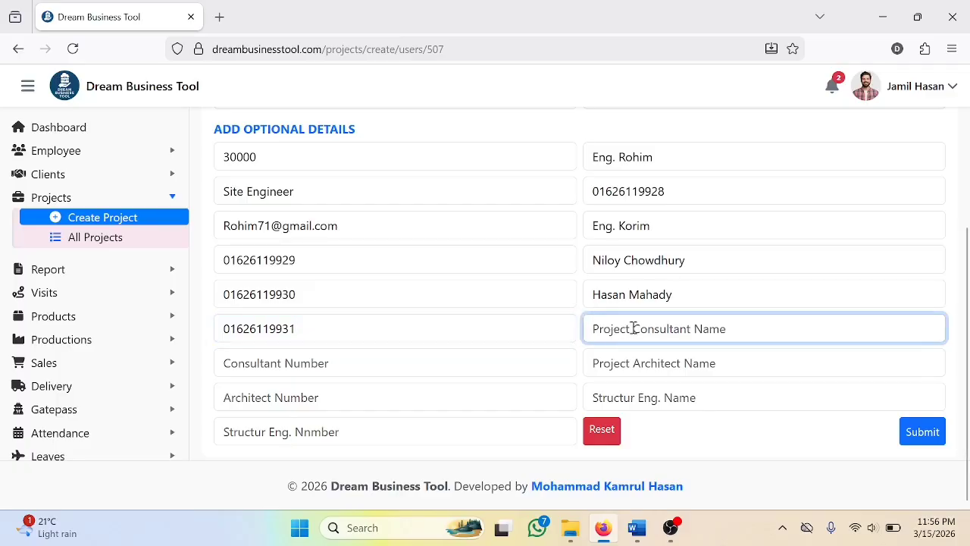
type("Priya Consultant")
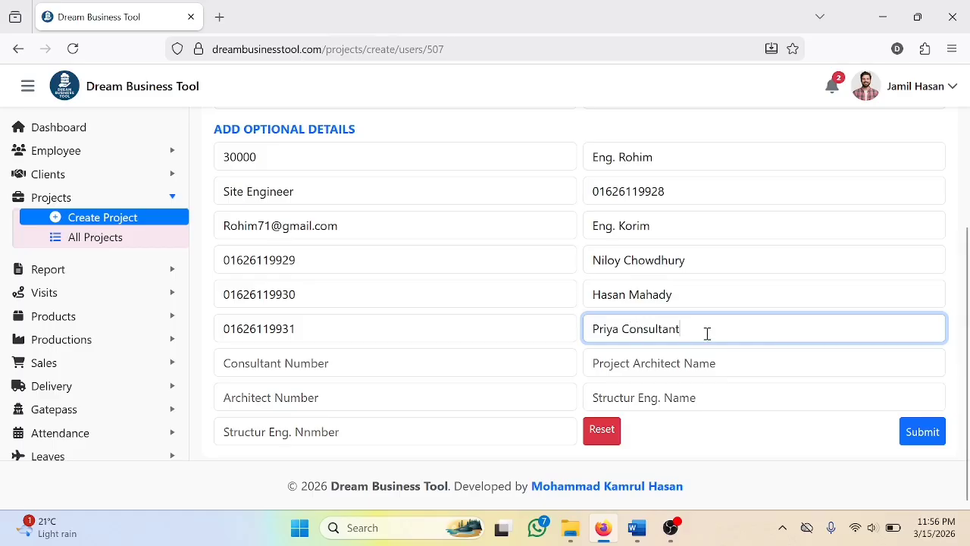
left_click(439, 363)
key("ctrl+v")
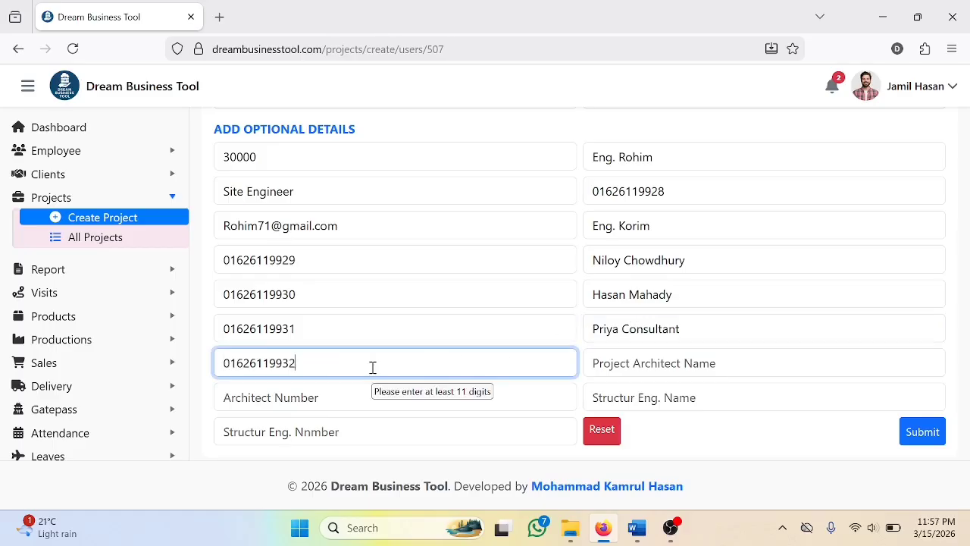
Fill in the names and phone numbers of the project architect and the structural engineer
left_click(628, 369)
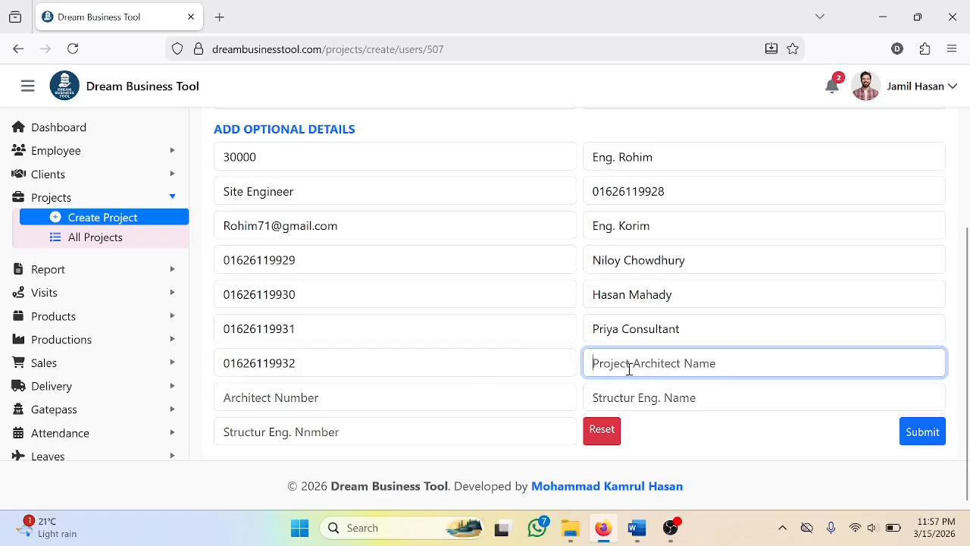
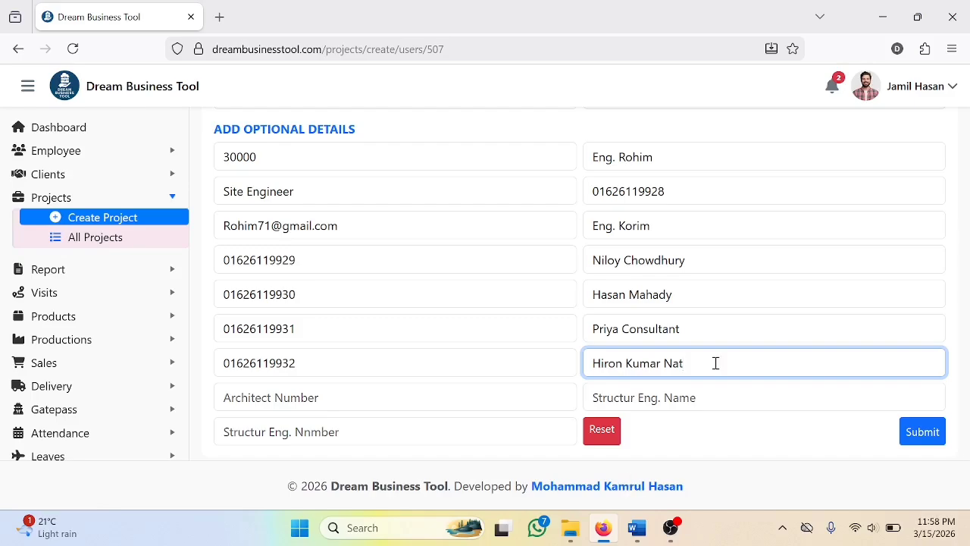
left_click(334, 404)
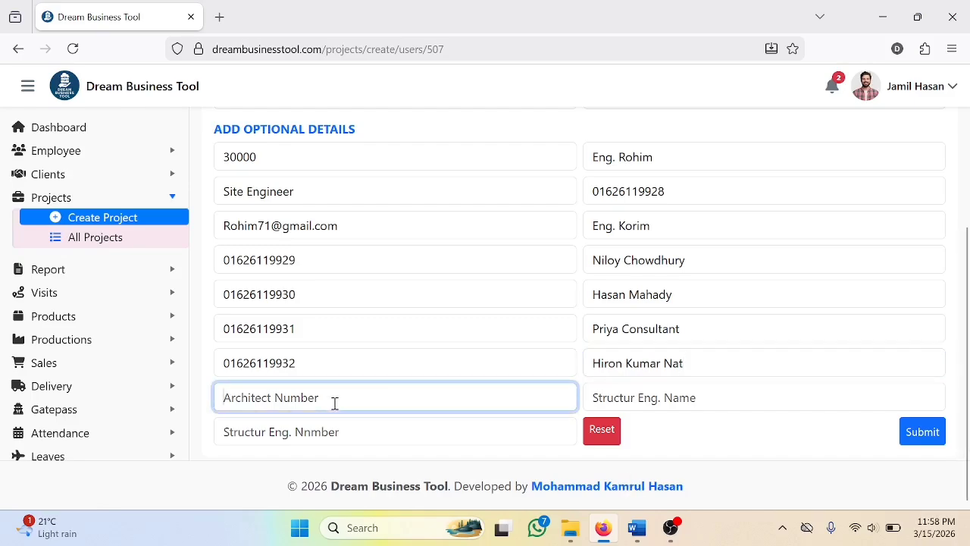
key("ctrl+v")
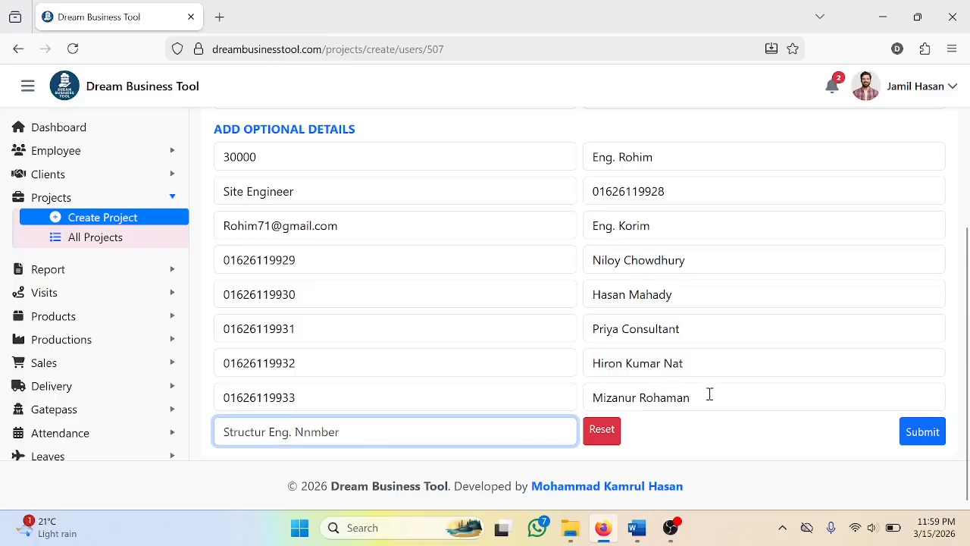
left_click(711, 395)
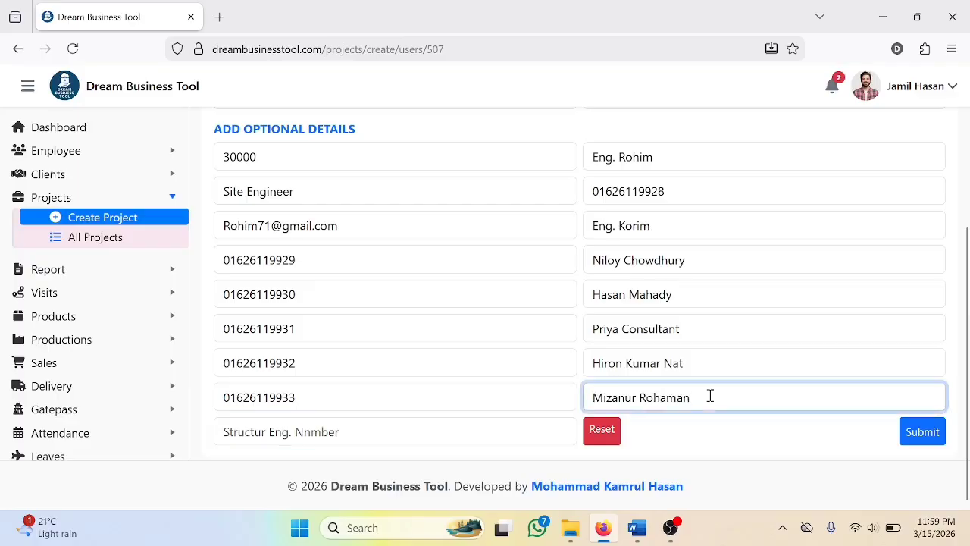
left_click(419, 427)
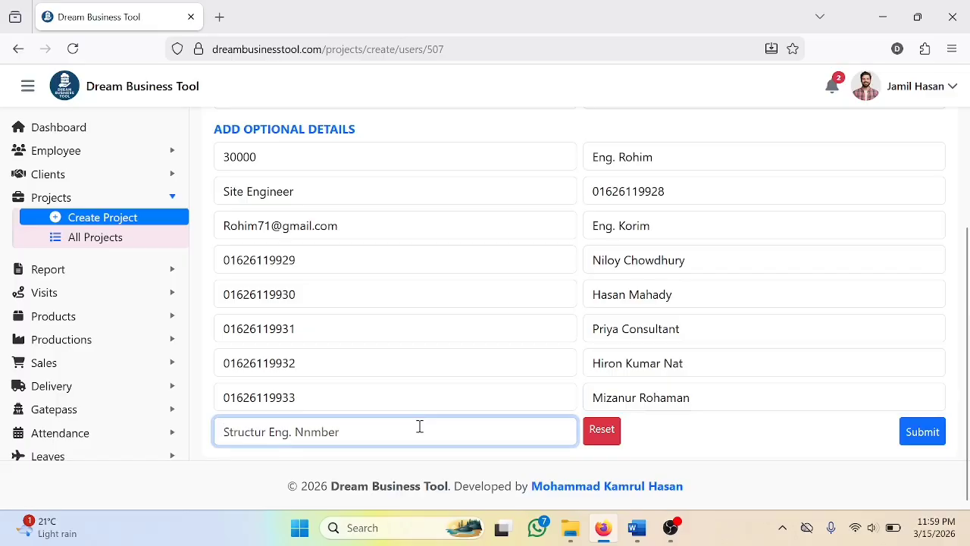
key("ctrl+v")
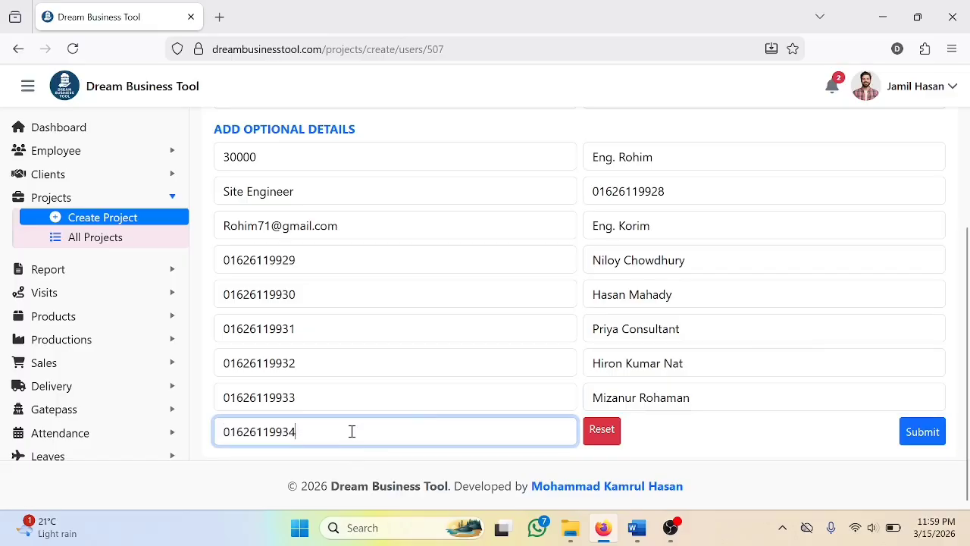
Review the completed project form from its first fields and submit it to create the project
scroll(352, 430, "up", 1)
scroll(352, 430, "up", 3)
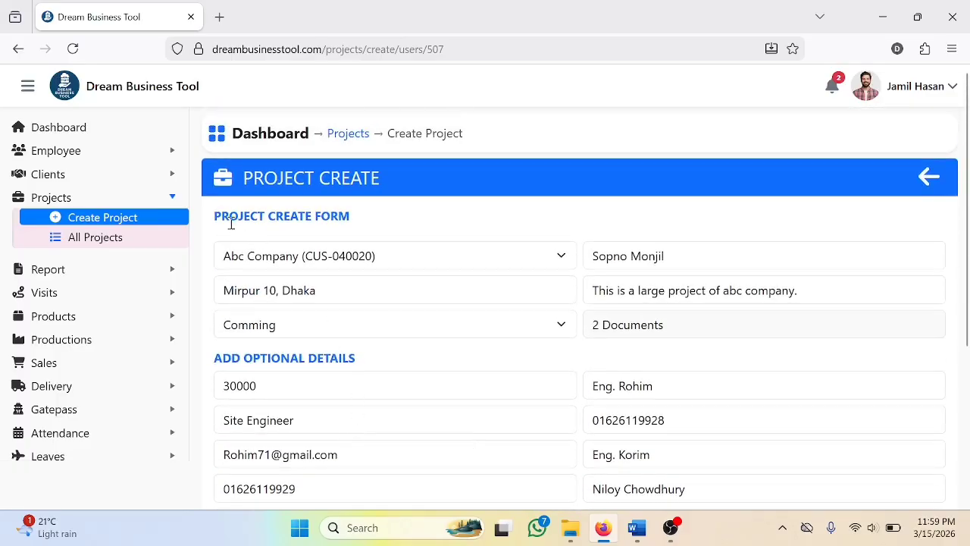
scroll(465, 296, "down", 4)
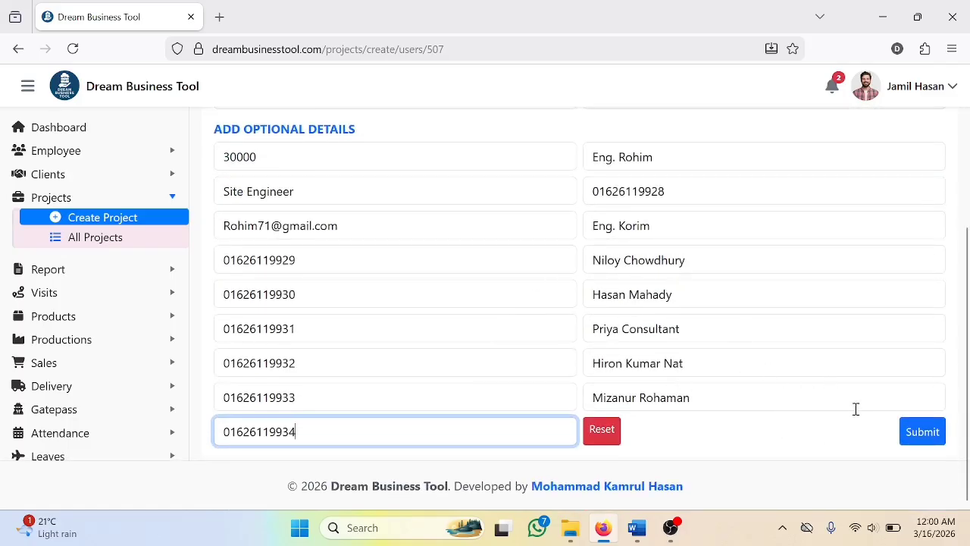
left_click(922, 432)
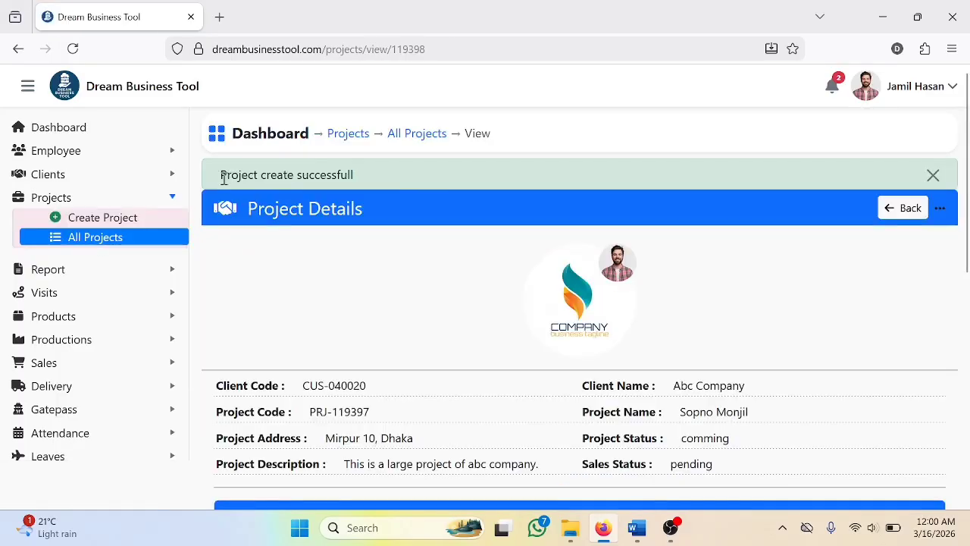
Check the confirmation message on the project details page and enlarge the Abc Company logo
left_click_drag(221, 178, 364, 180)
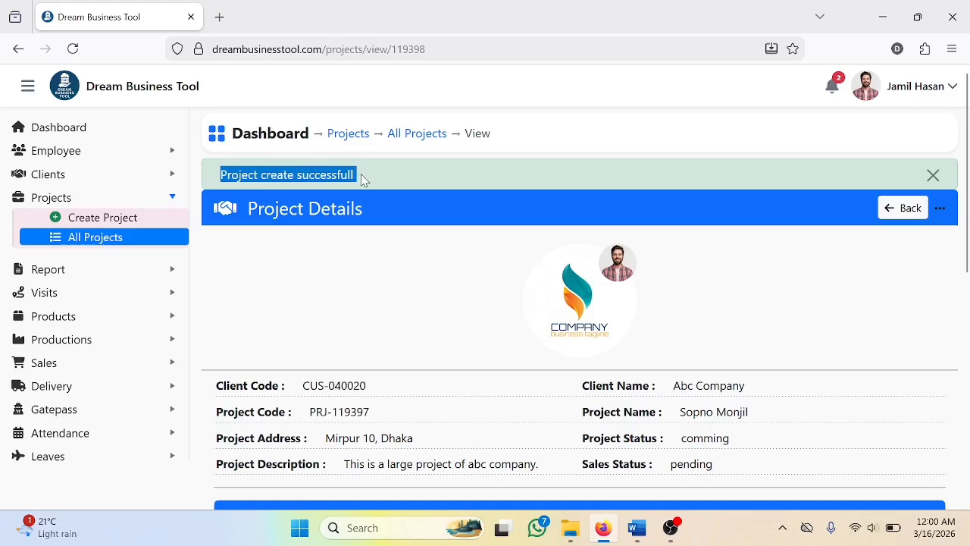
left_click(363, 180)
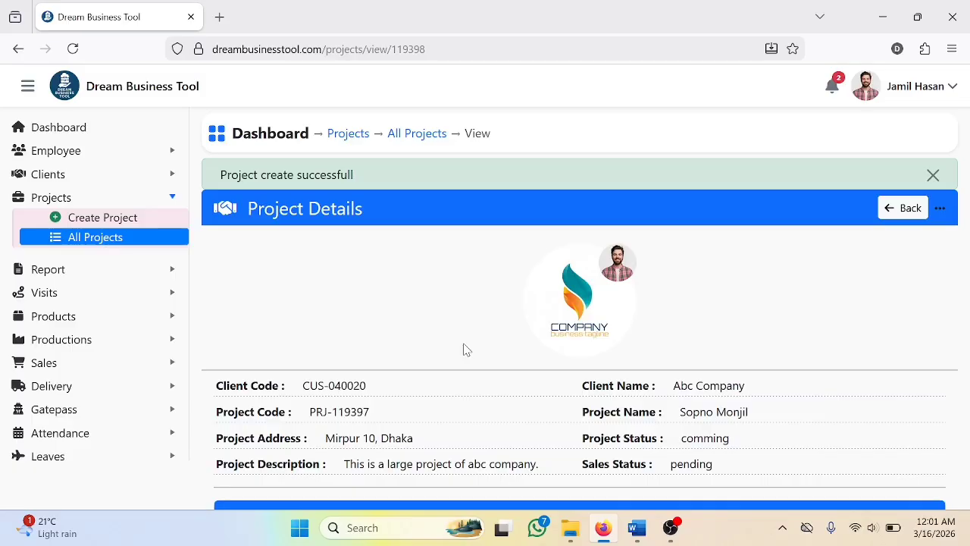
left_click(577, 351)
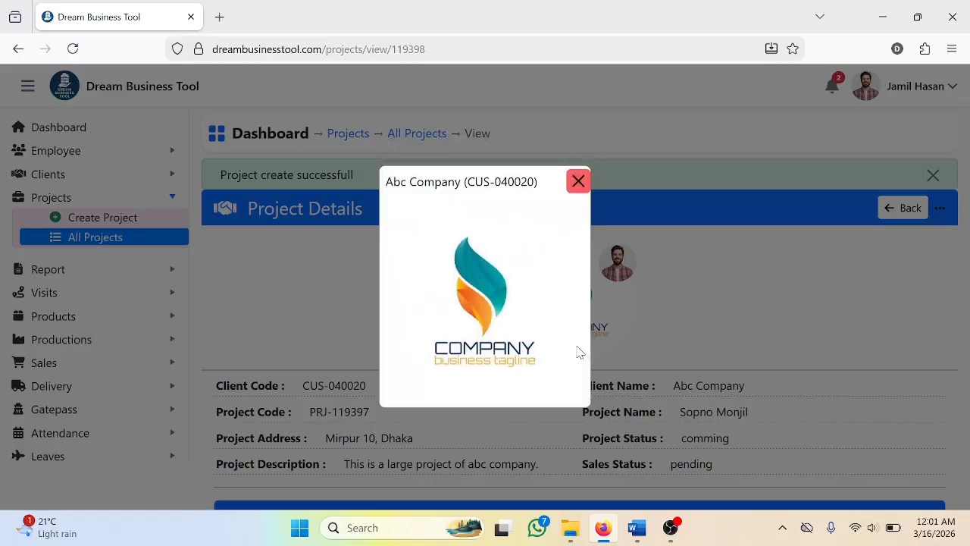